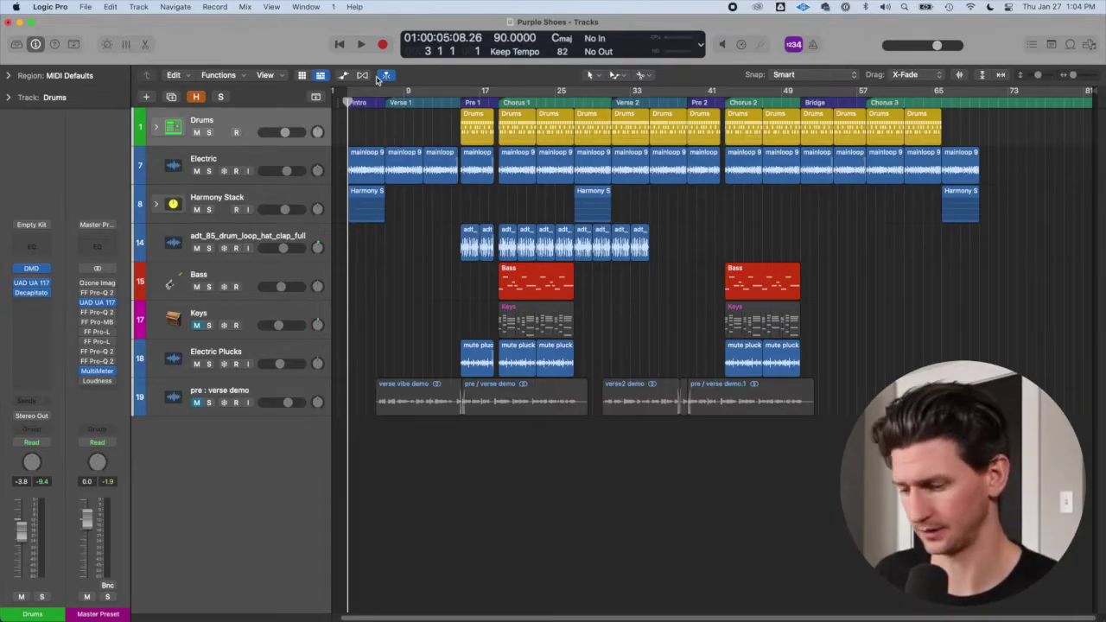
# Toggle cycle mode on and off, then audition the song's opening bars.
pyautogui.press('c')
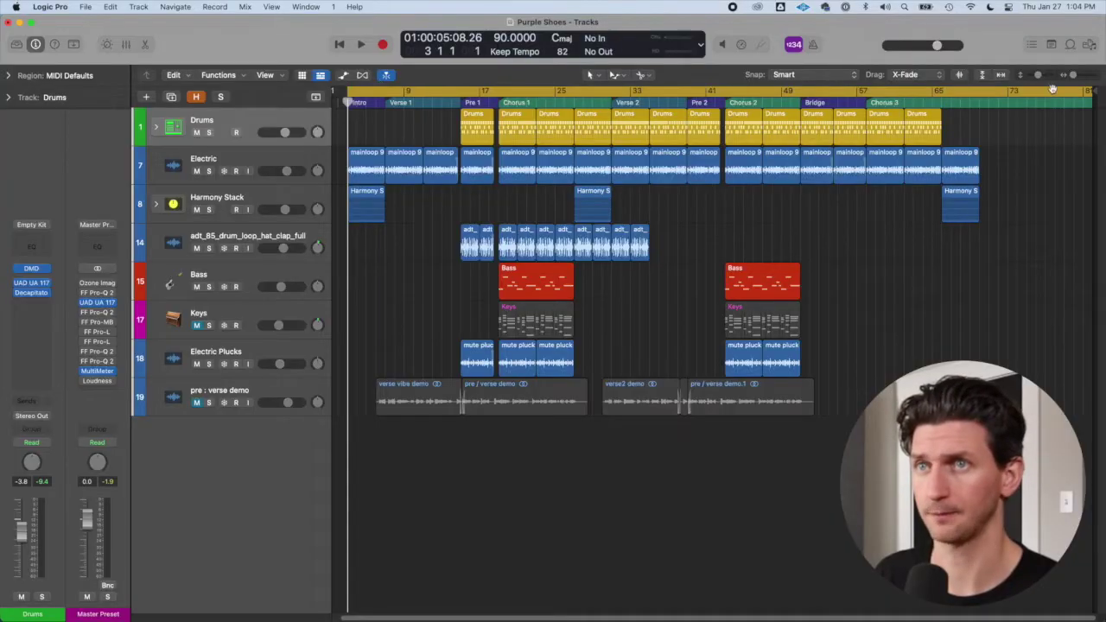
pyautogui.press('c')
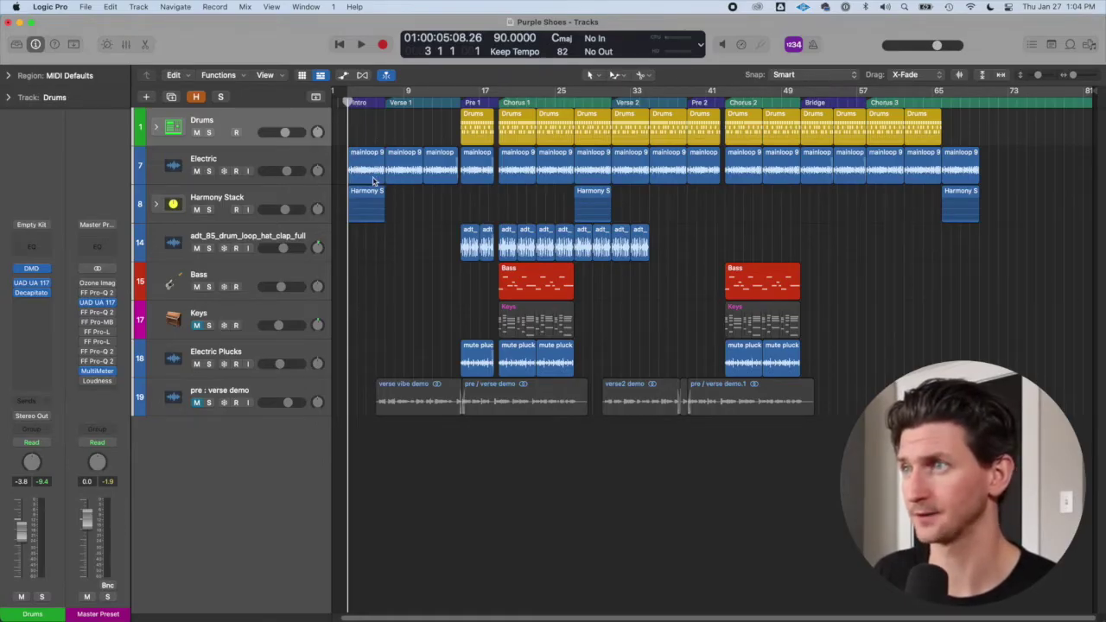
pyautogui.press('super+Right')
pyautogui.press('super+Right')
pyautogui.press('super+Right')
pyautogui.press('super+Right')
pyautogui.press('super+Right')
pyautogui.press('super+Right')
pyautogui.press('super+Right')
pyautogui.press('super+Right')
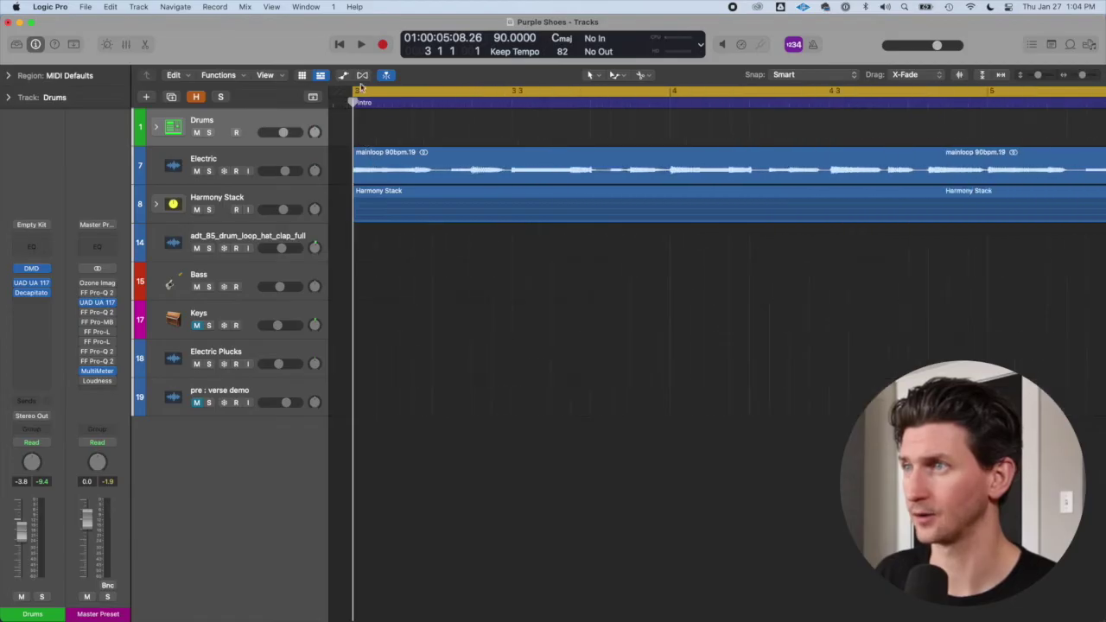
pyautogui.click(371, 102)
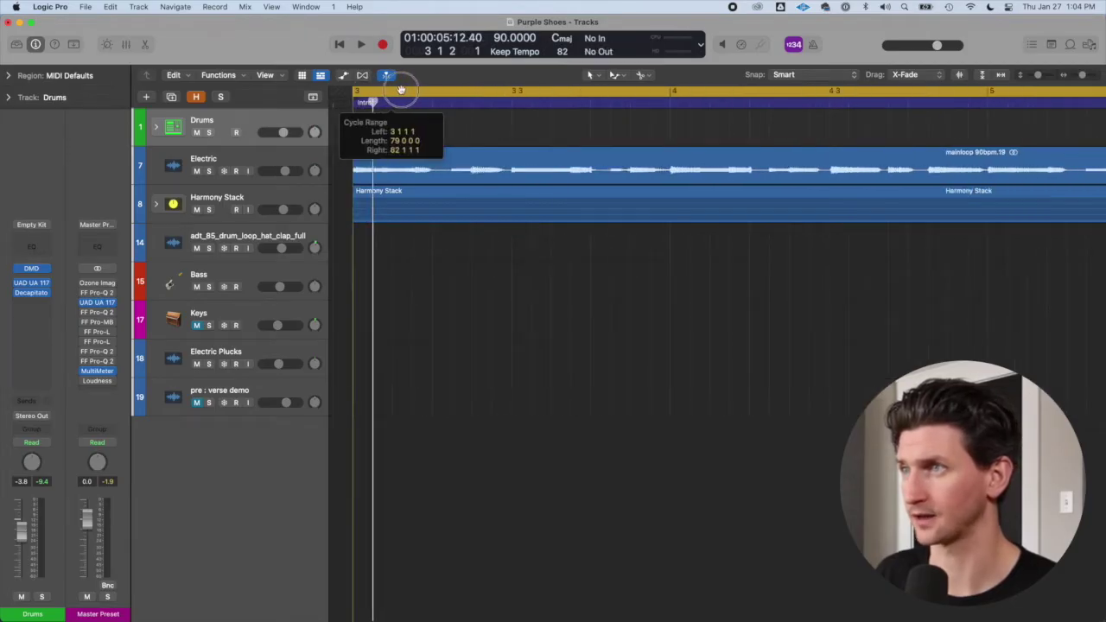
pyautogui.press('z')
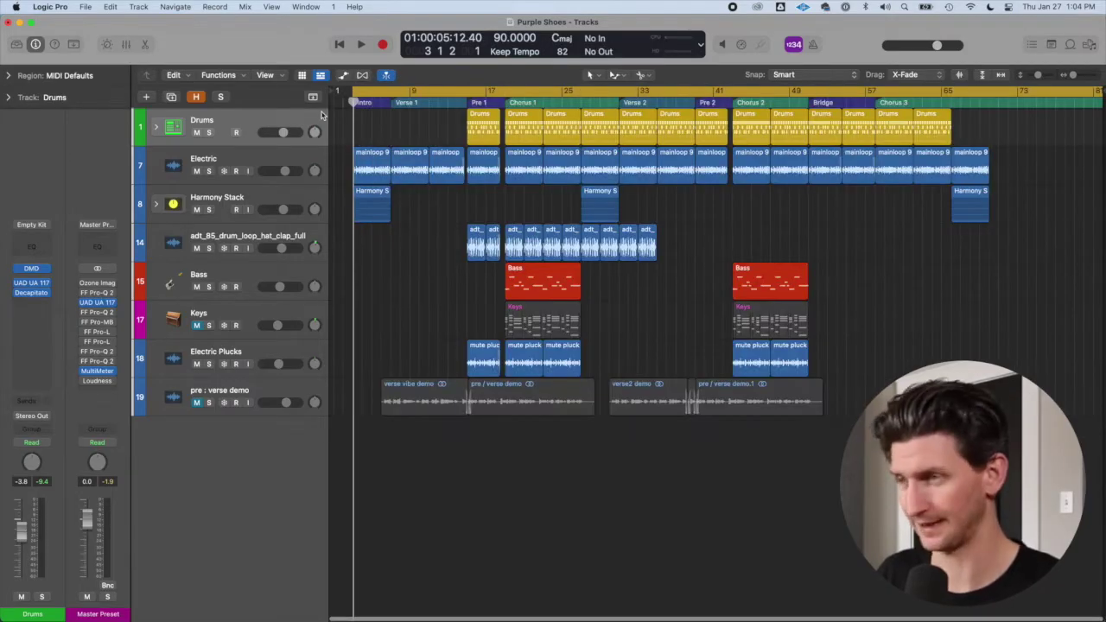
pyautogui.press('space')
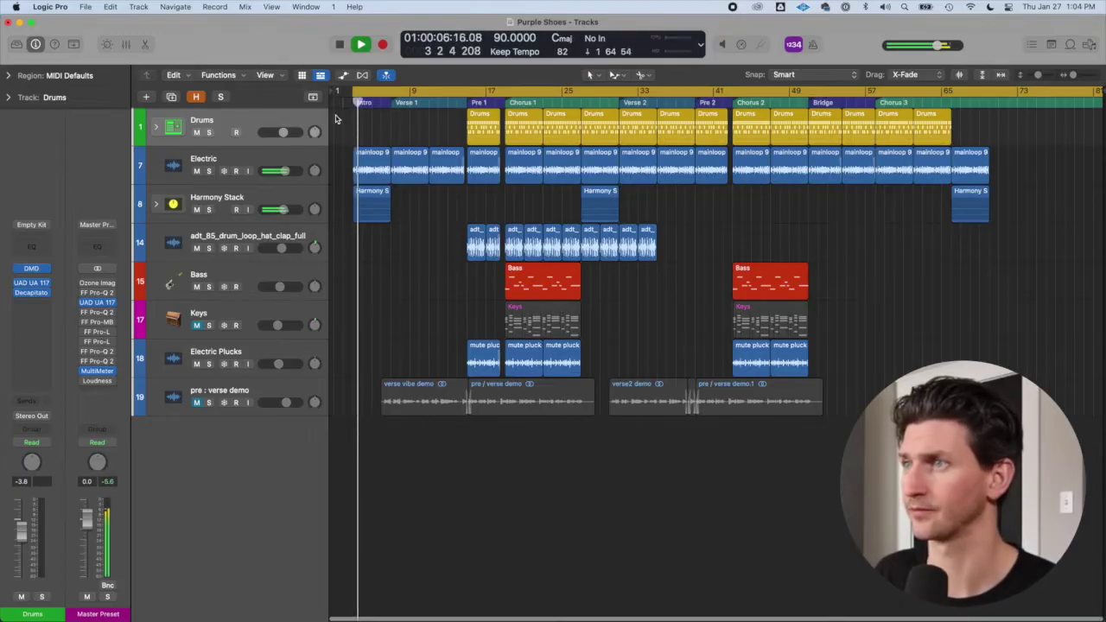
pyautogui.press('space')
# Play the ending from bar 68, then mark a cycle range over the final bars, about 66–71.
pyautogui.click(979, 101)
pyautogui.press('super+Right')
pyautogui.press('super+Right')
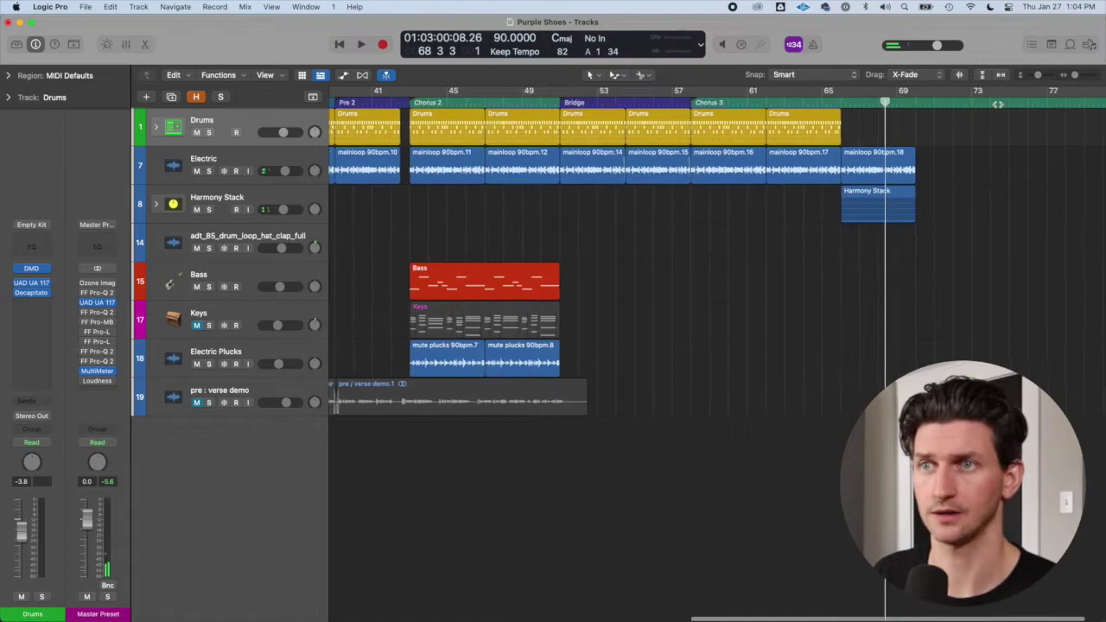
pyautogui.press('space')
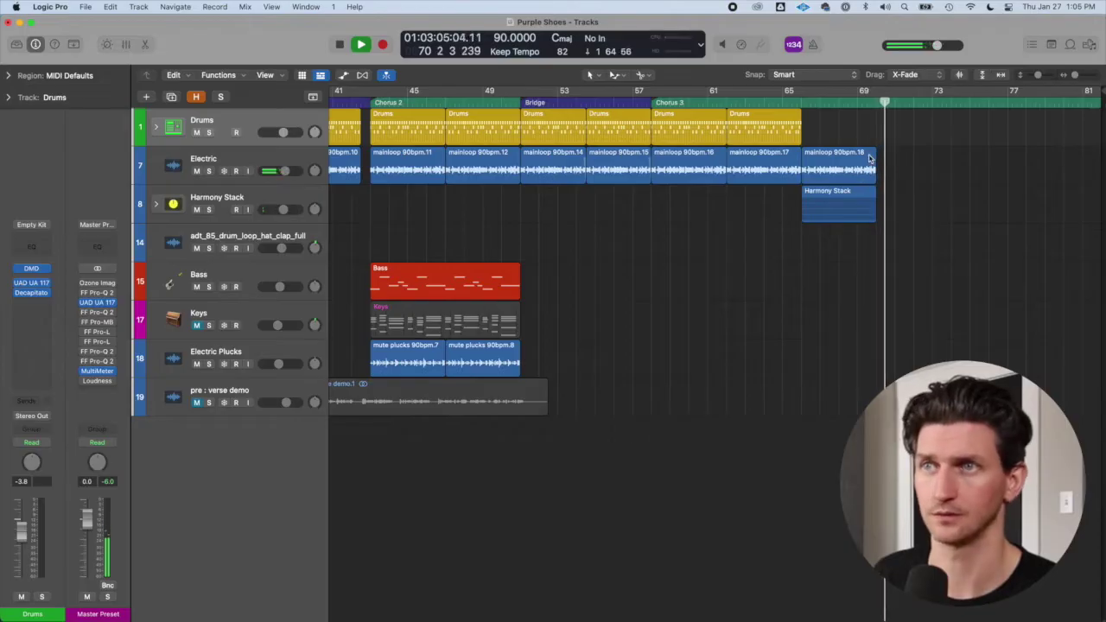
pyautogui.press('space')
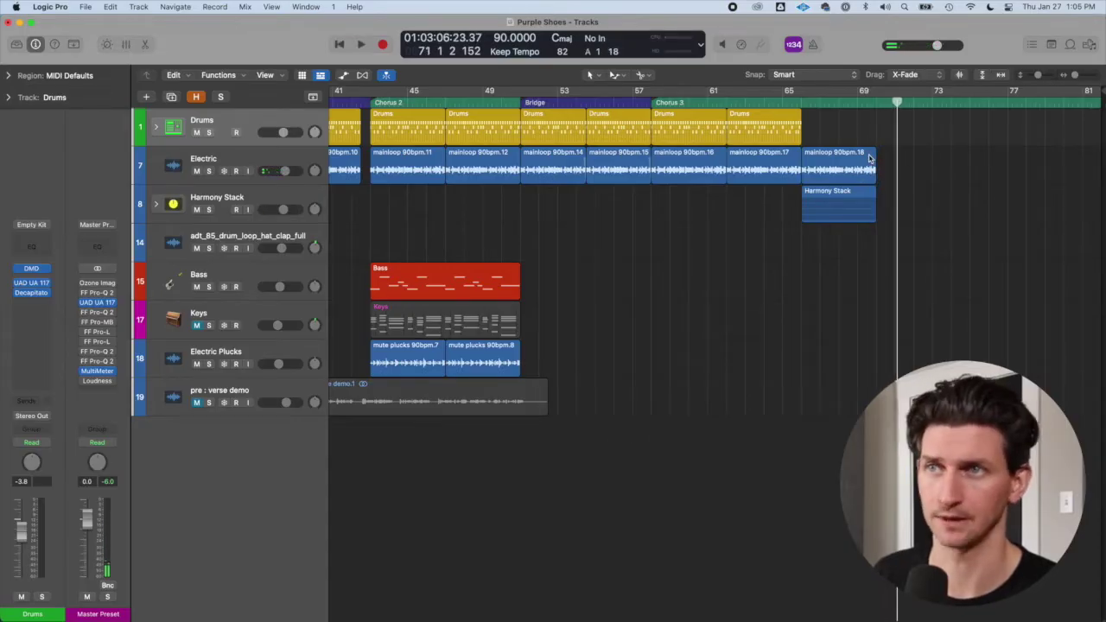
pyautogui.press('super+Right')
pyautogui.press('super+Right')
pyautogui.press('super+Right')
pyautogui.press('super+Right')
pyautogui.press('super+Right')
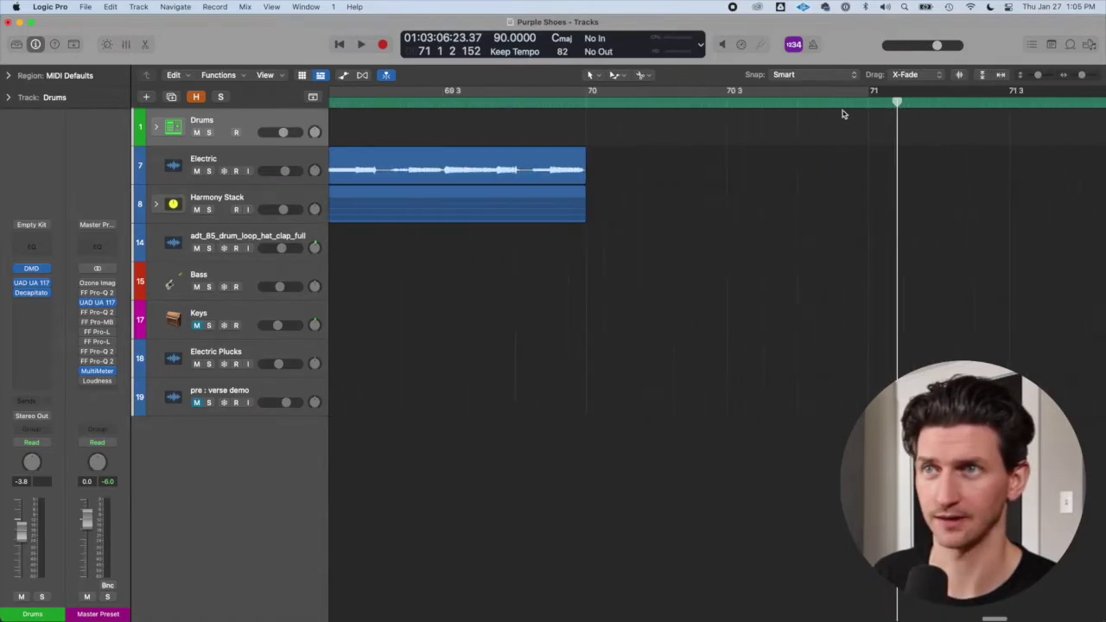
pyautogui.moveTo(837, 100); pyautogui.dragTo(899, 102)
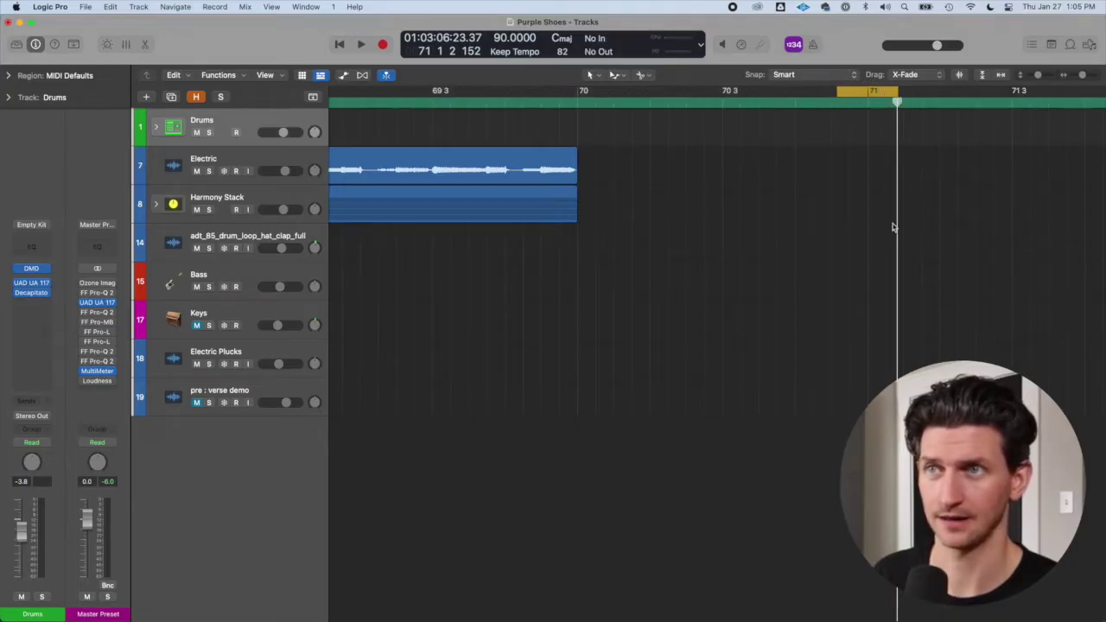
pyautogui.press('super+Left')
pyautogui.press('z')
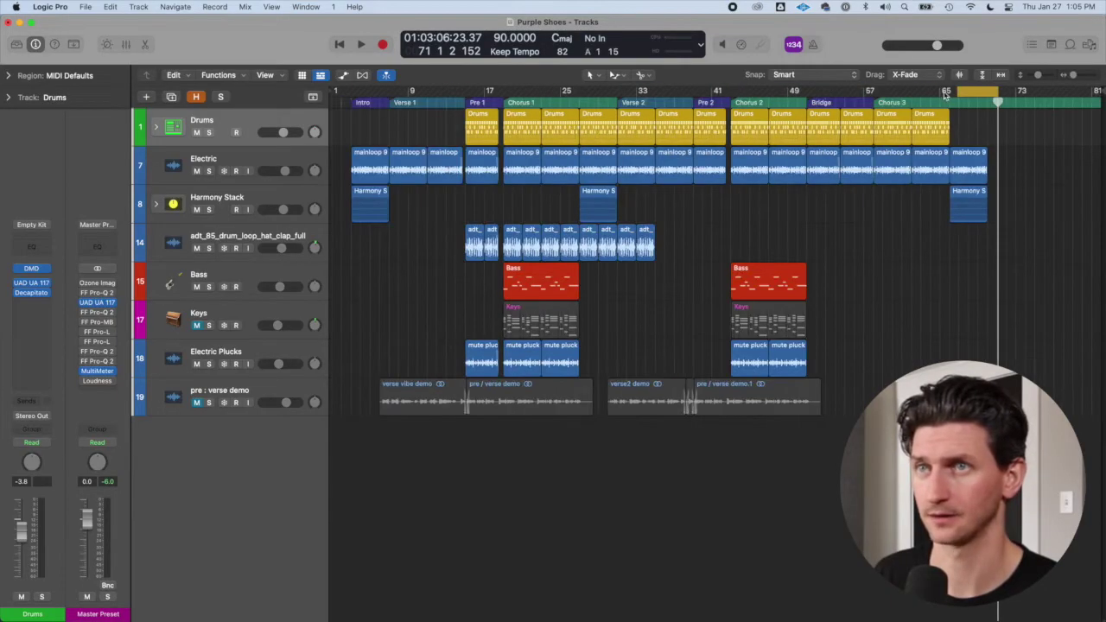
# Drag the cycle range's left edge back so it spans bar 3 to about bar 71.
pyautogui.moveTo(959, 93); pyautogui.dragTo(361, 103)
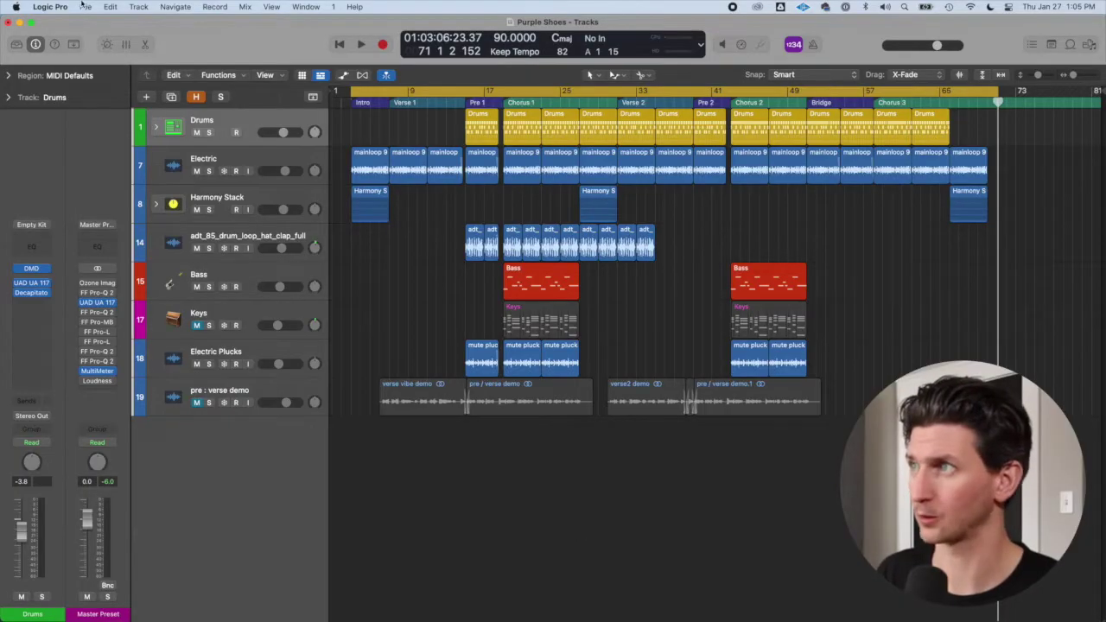
pyautogui.click(85, 7)
pyautogui.moveTo(177, 297)
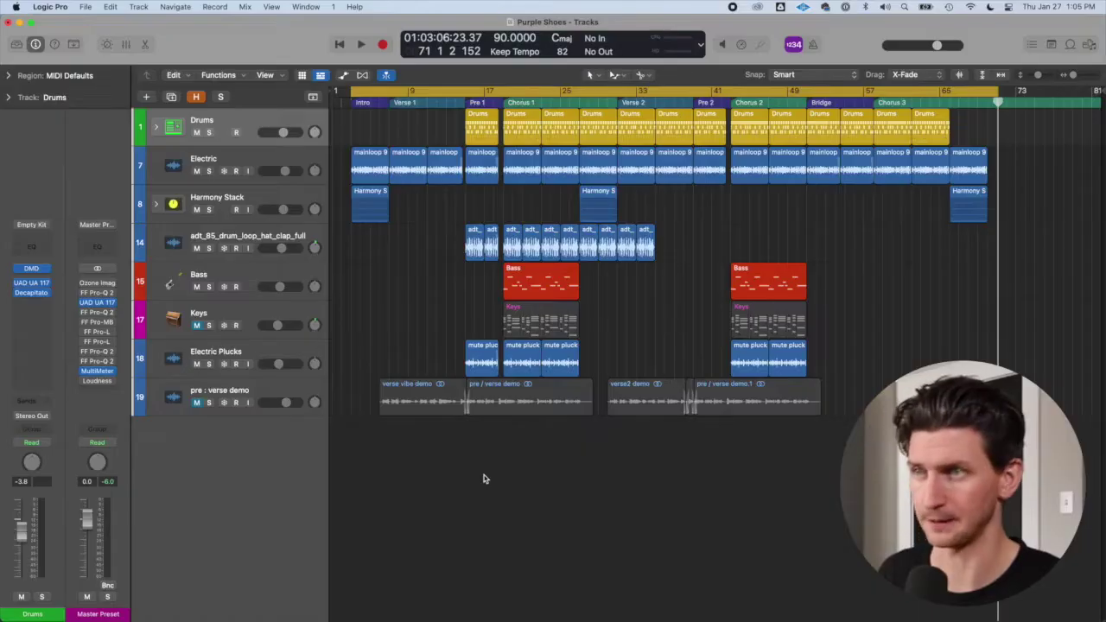
# Open the Bounce dialog with Cmd+B and enable both PCM and MP3 outputs.
pyautogui.press('super+b')
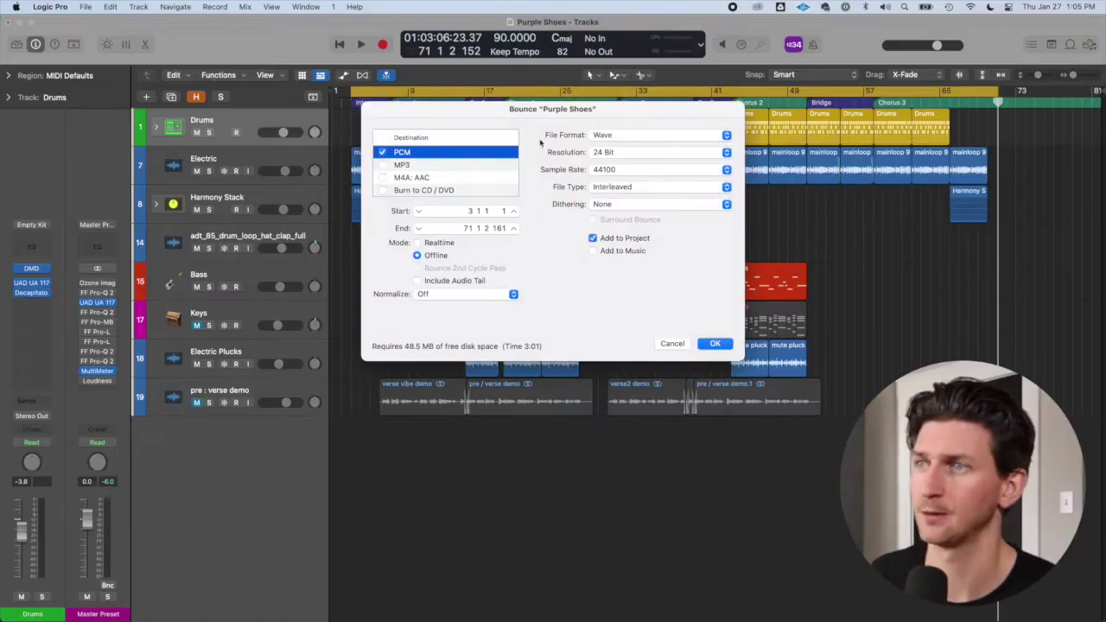
pyautogui.click(428, 155)
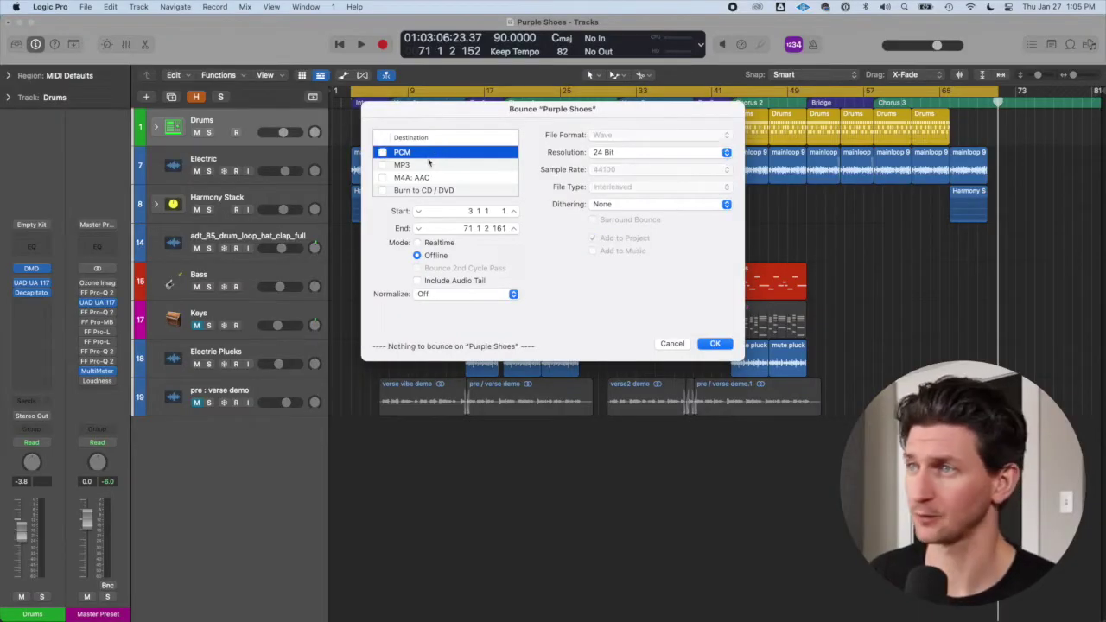
pyautogui.click(382, 153)
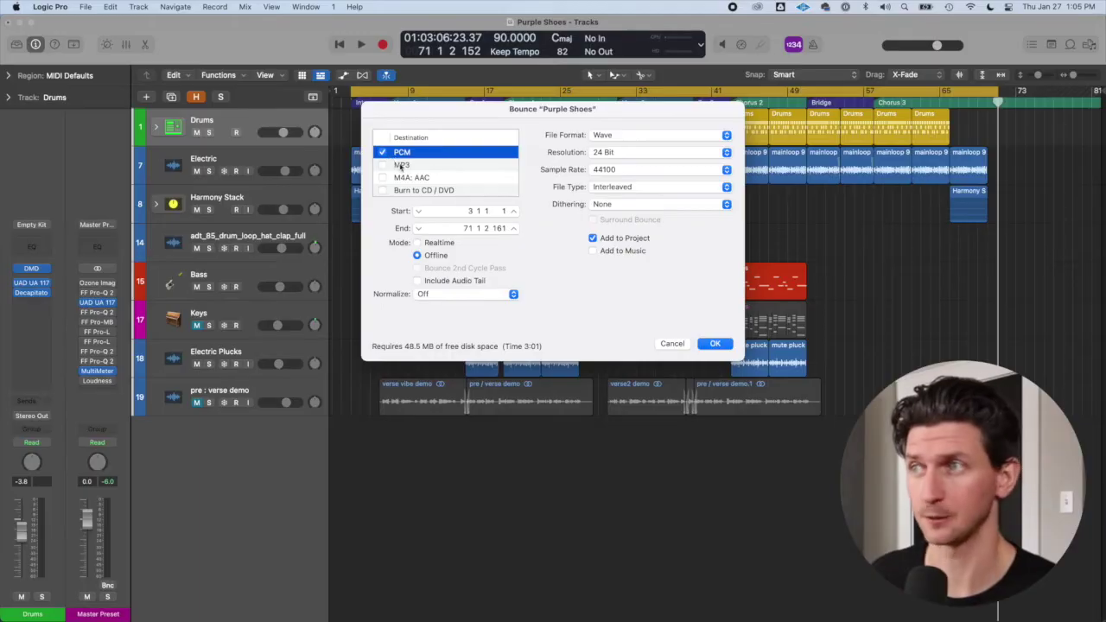
pyautogui.click(400, 167)
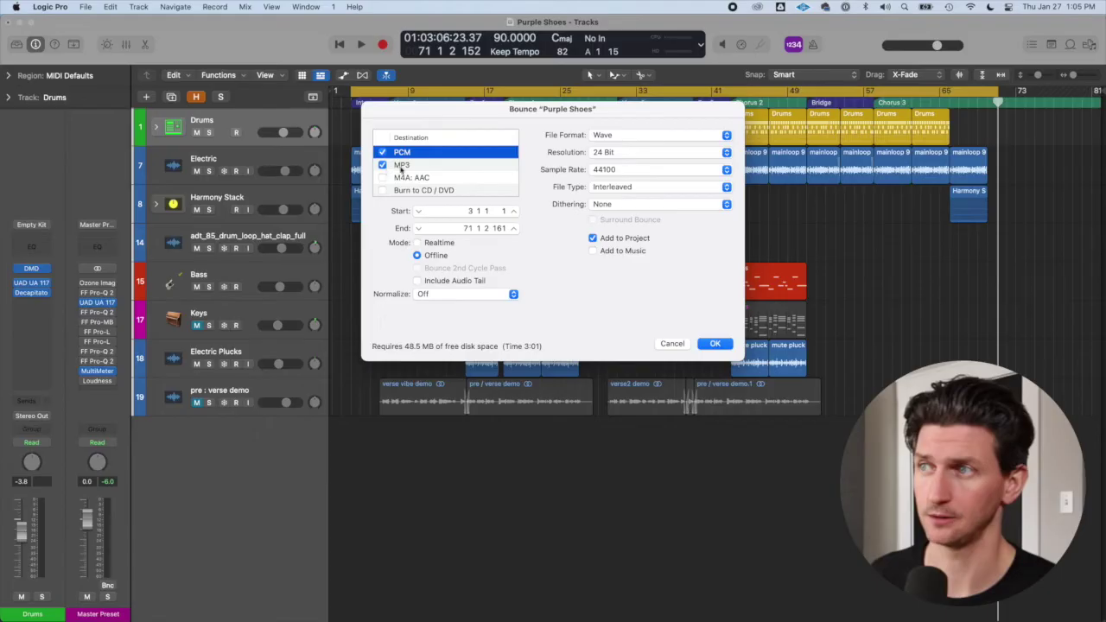
pyautogui.click(430, 166)
pyautogui.click(424, 153)
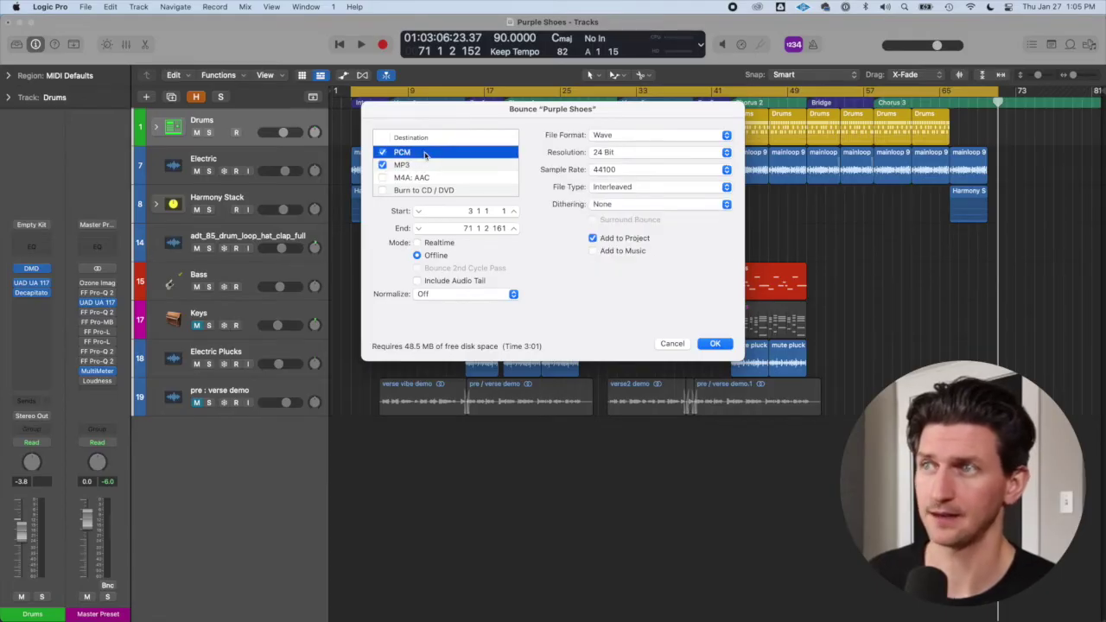
# Keep Wave as the PCM file format and check the Normalize options.
pyautogui.click(646, 138)
pyautogui.click(661, 139)
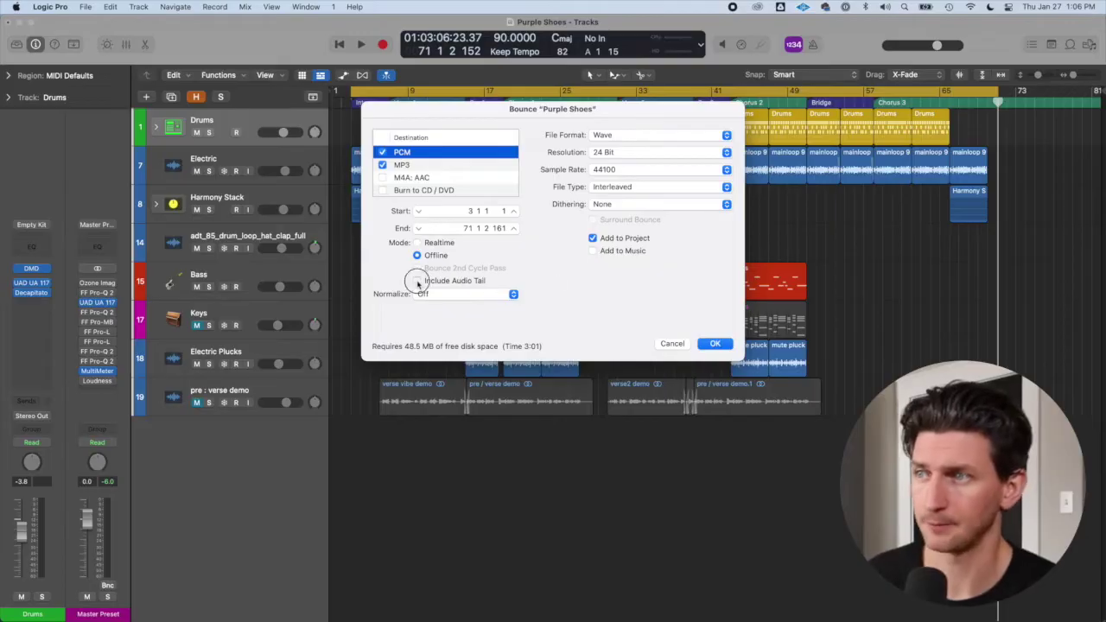
pyautogui.click(513, 294)
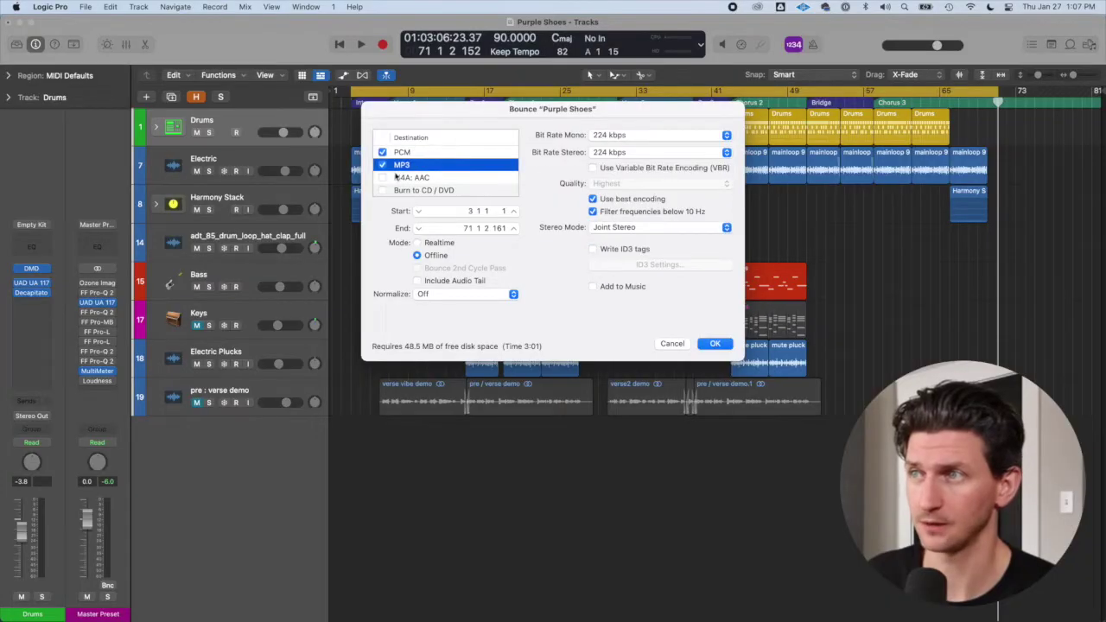
# Set the MP3 mono and stereo bit rates to 224 kbps and confirm with OK.
pyautogui.click(641, 136)
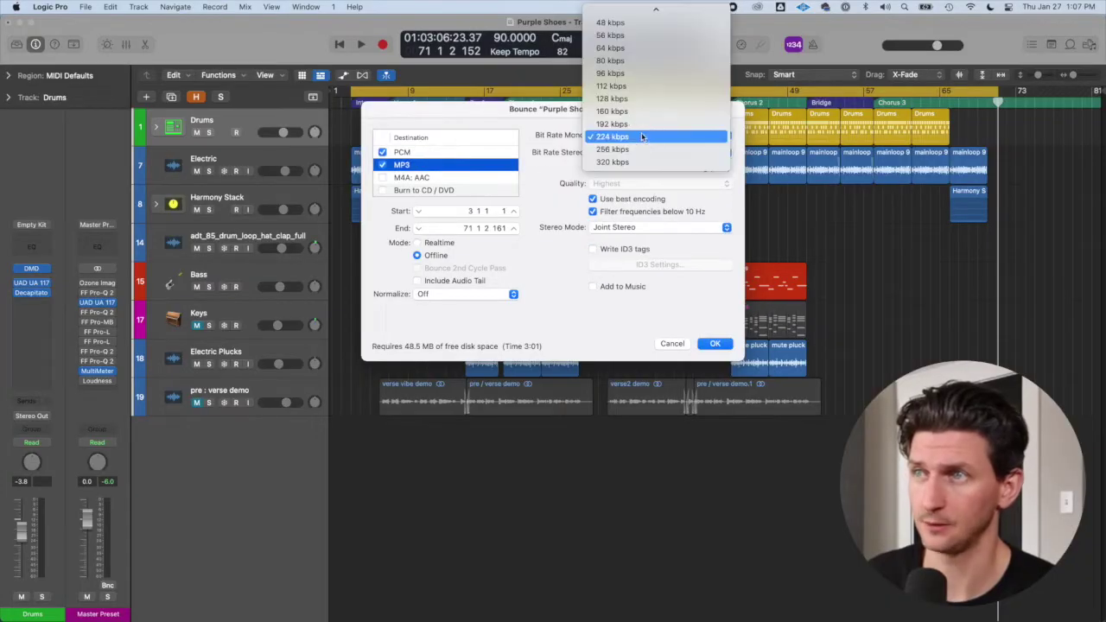
pyautogui.click(640, 136)
pyautogui.click(637, 152)
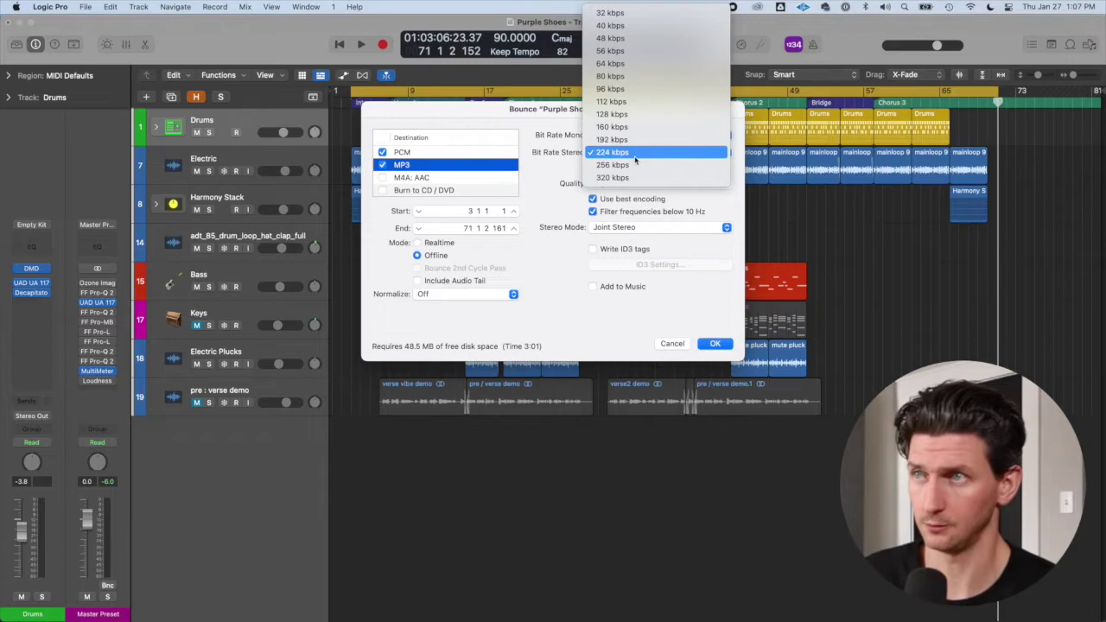
pyautogui.click(636, 154)
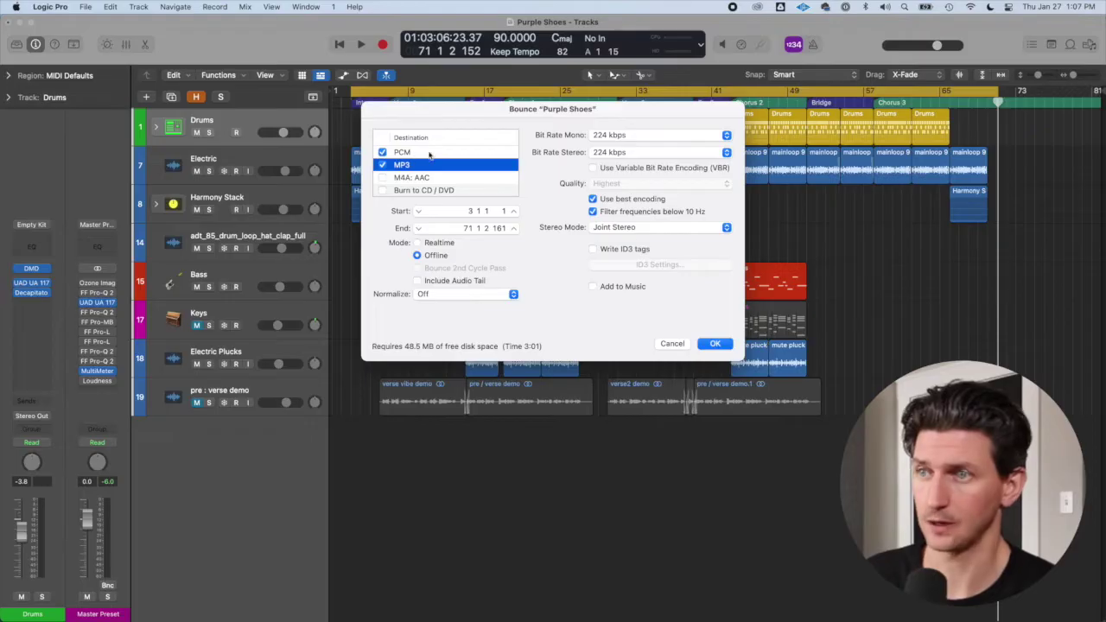
pyautogui.click(725, 344)
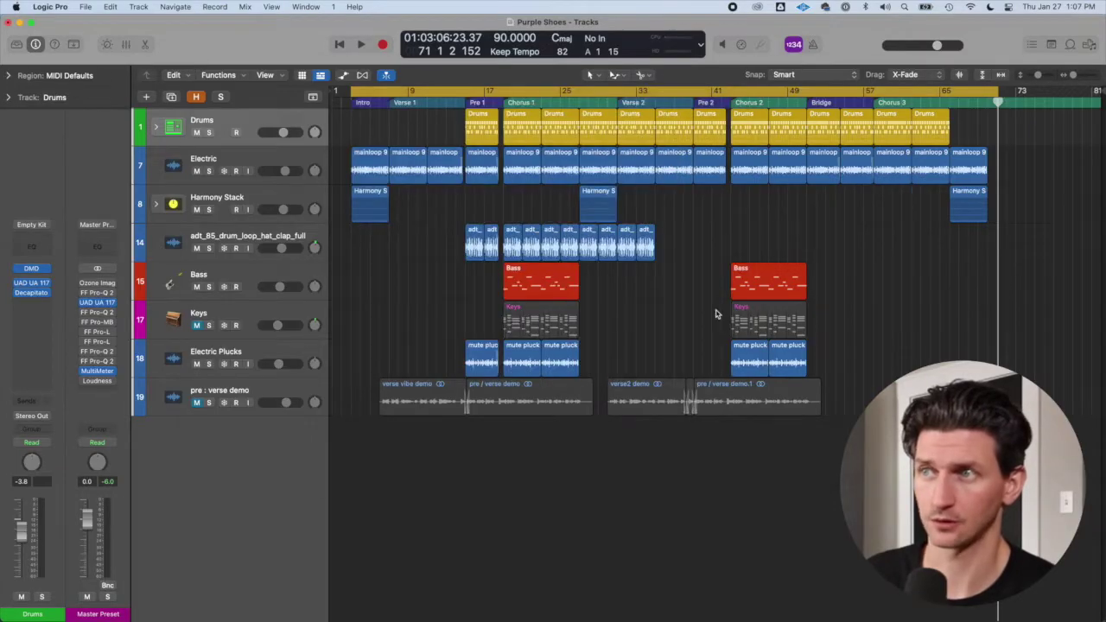
# Cancel the bounce save window without bouncing, leaving the file name unchanged.
pyautogui.click(590, 97)
pyautogui.click(822, 447)
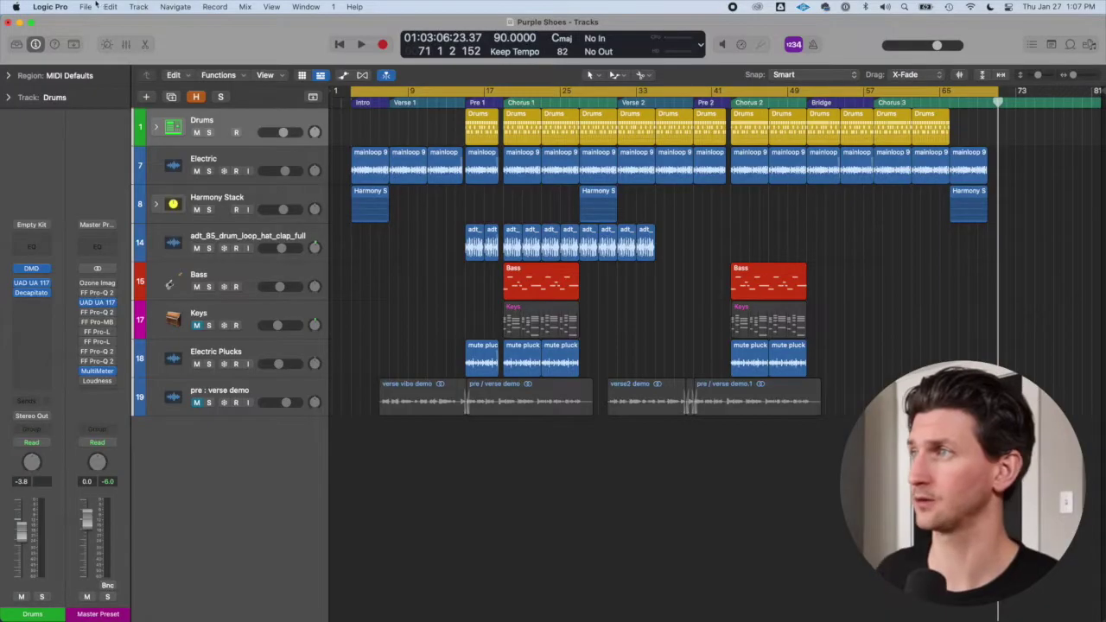
# Browse the File > Export options for tracks, then dismiss the menu.
pyautogui.click(49, 6)
pyautogui.moveTo(85, 6)
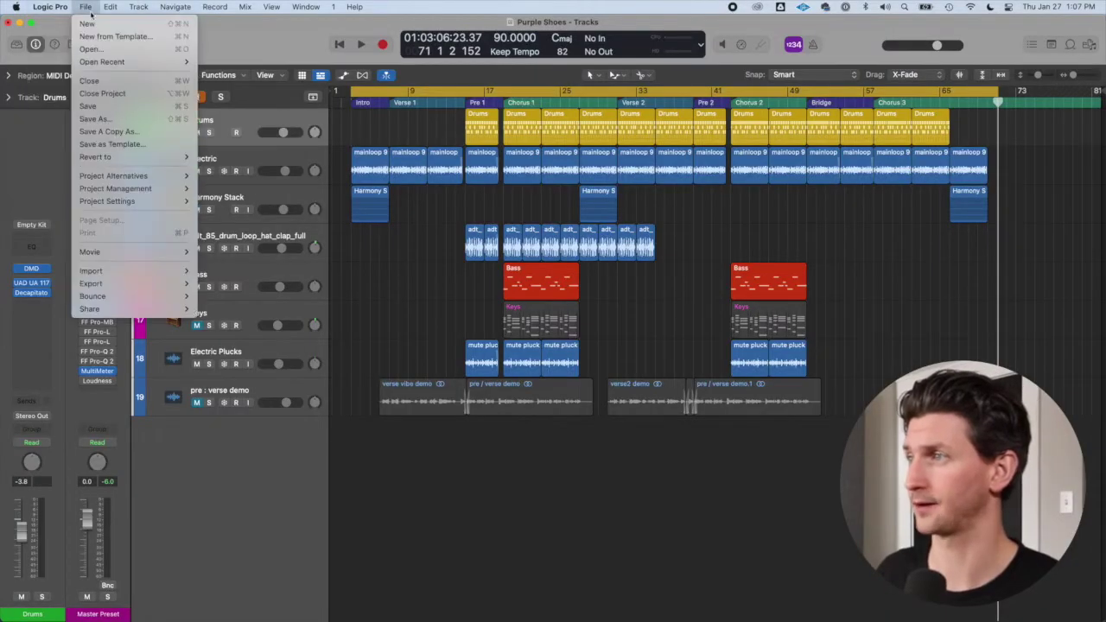
pyautogui.moveTo(91, 283)
pyautogui.click(413, 565)
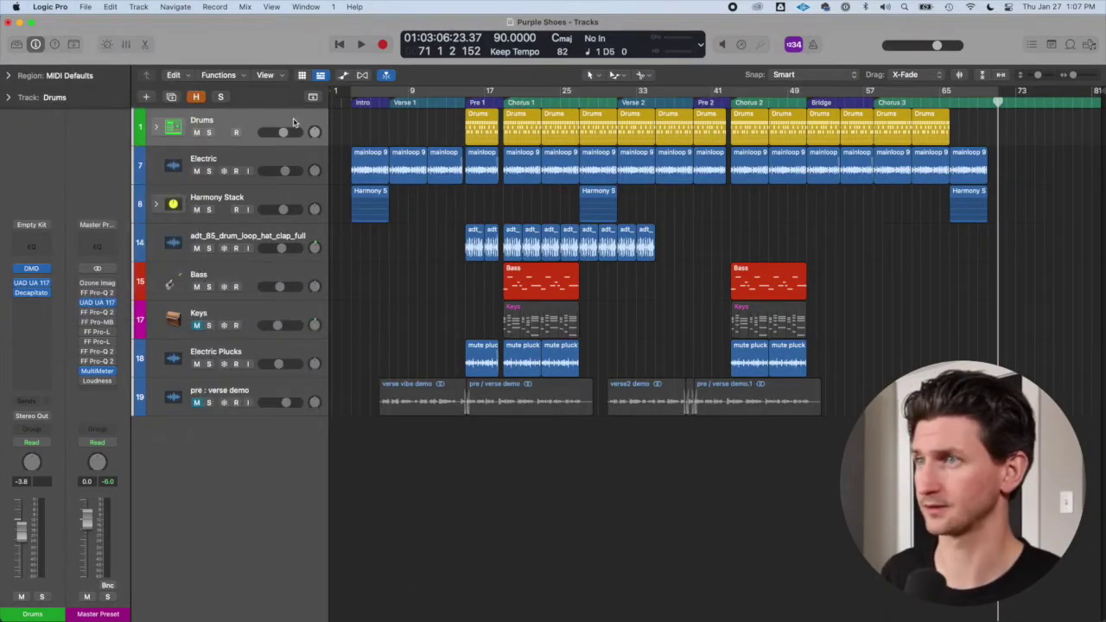
pyautogui.click(300, 147)
pyautogui.click(85, 6)
pyautogui.moveTo(115, 7)
pyautogui.moveTo(90, 283)
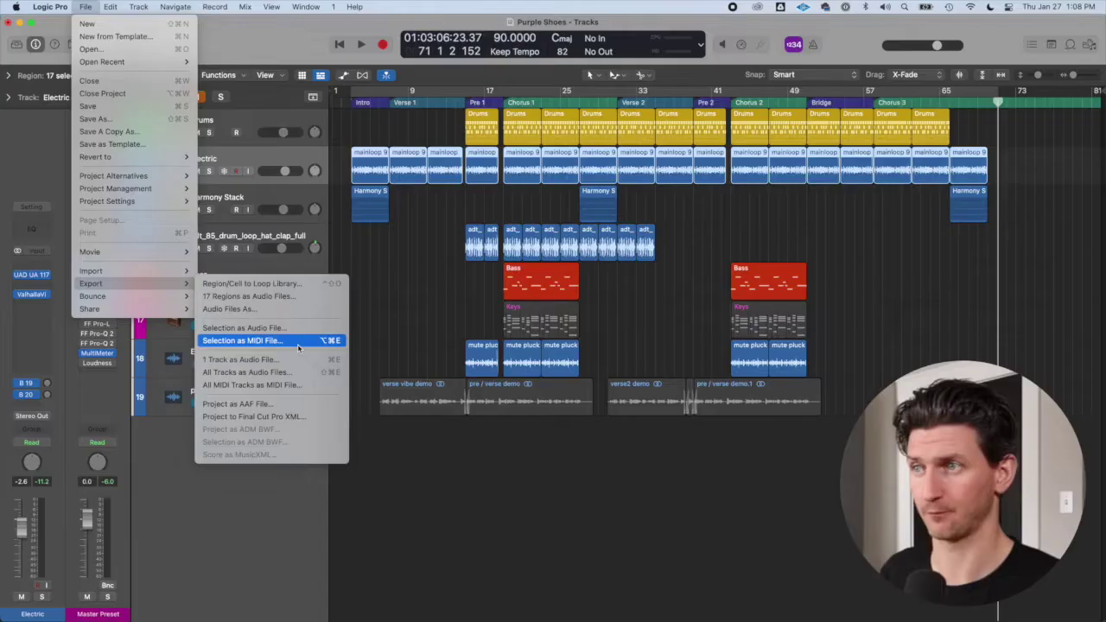
pyautogui.press('Escape')
# Select the Electric Plucks and Electric track regions, 22 regions in total.
pyautogui.click(290, 277)
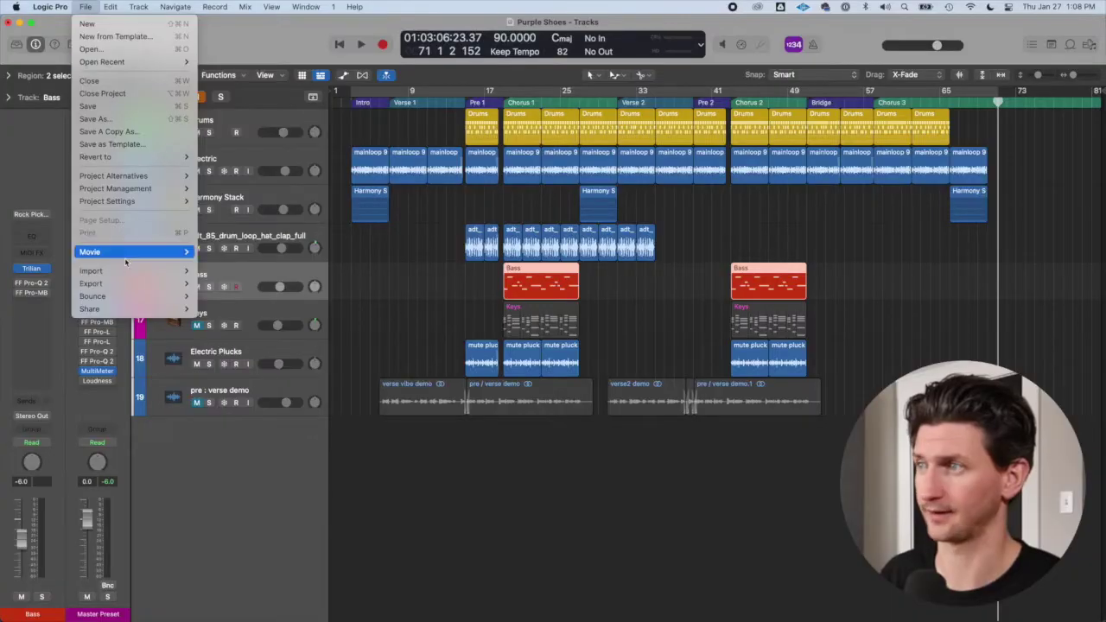
pyautogui.moveTo(128, 283)
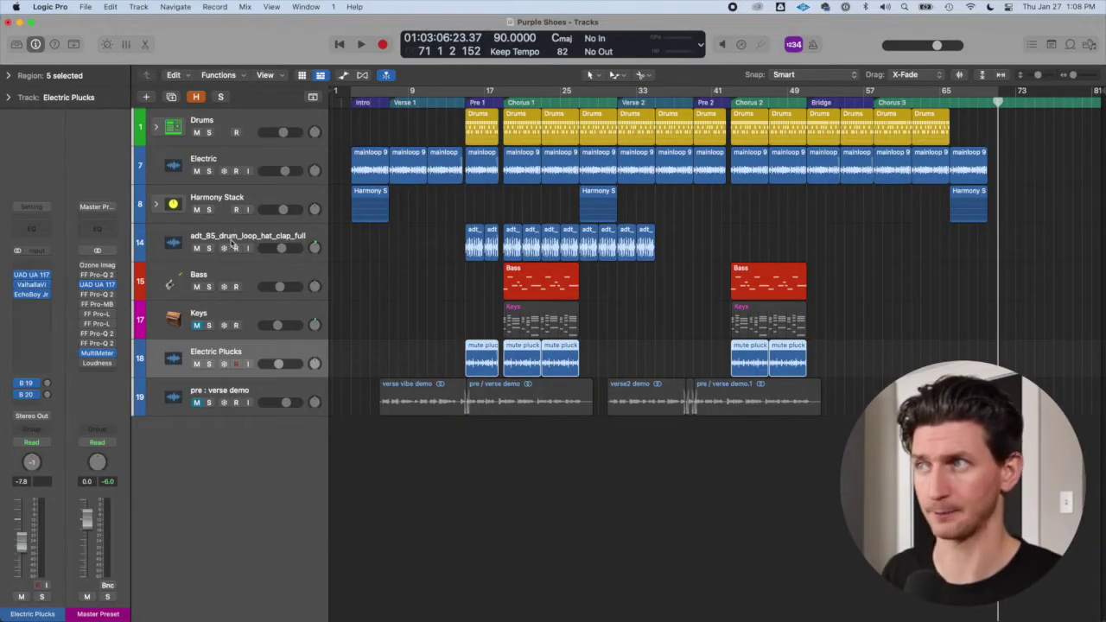
pyautogui.keyDown('shift'); pyautogui.click(259, 162); pyautogui.keyUp('shift')
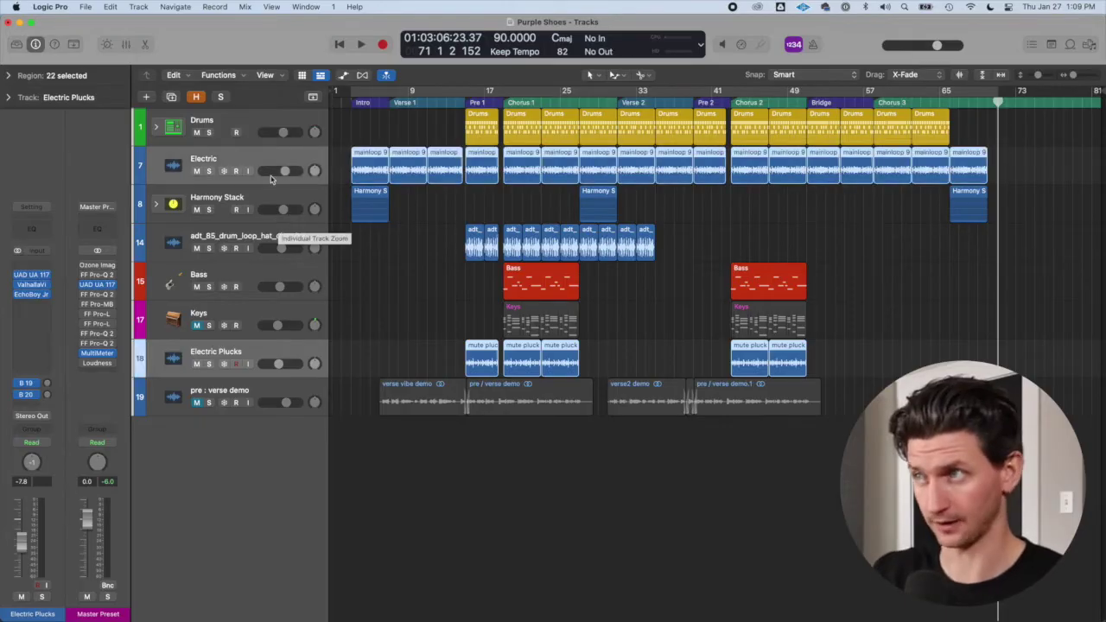